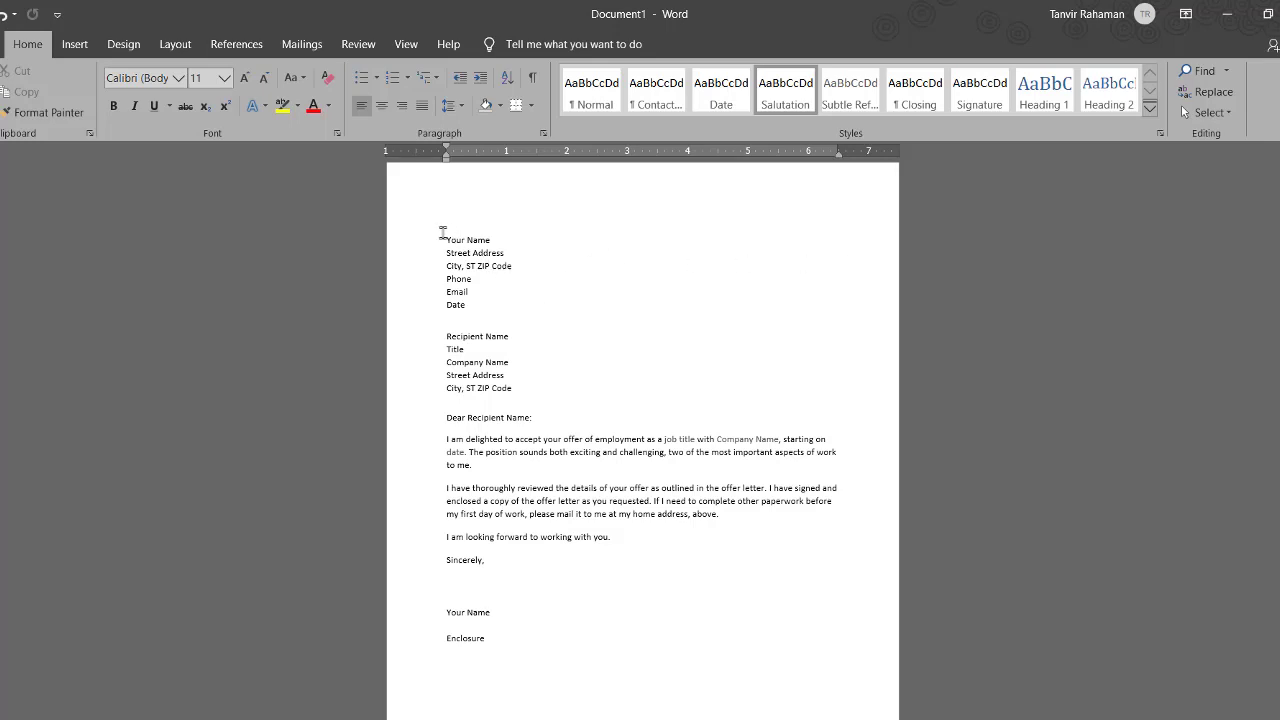
# Select the entire letter from Your Name to Enclosure and open the Insert tab's Quick Parts menu
pyautogui.moveTo(445, 237)
pyautogui.mouseDown()
pyautogui.moveTo(467, 301)
pyautogui.moveTo(516, 634)
pyautogui.mouseUp()
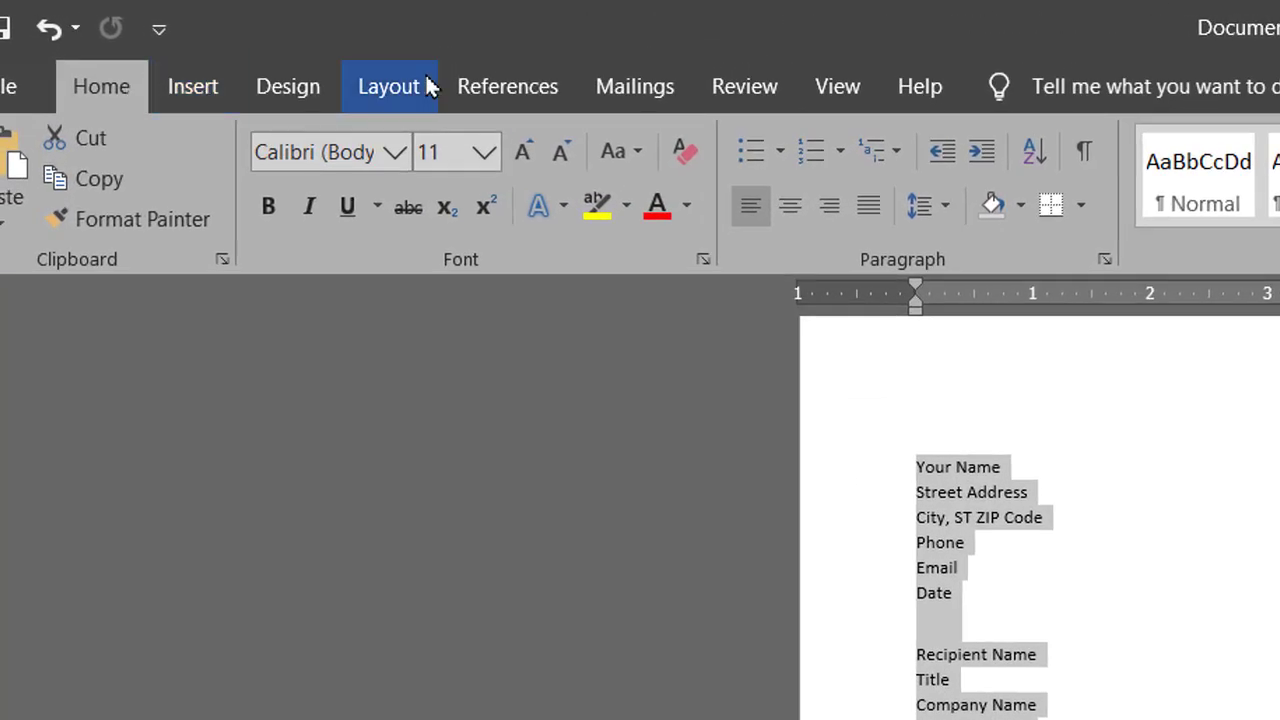
pyautogui.click(220, 97)
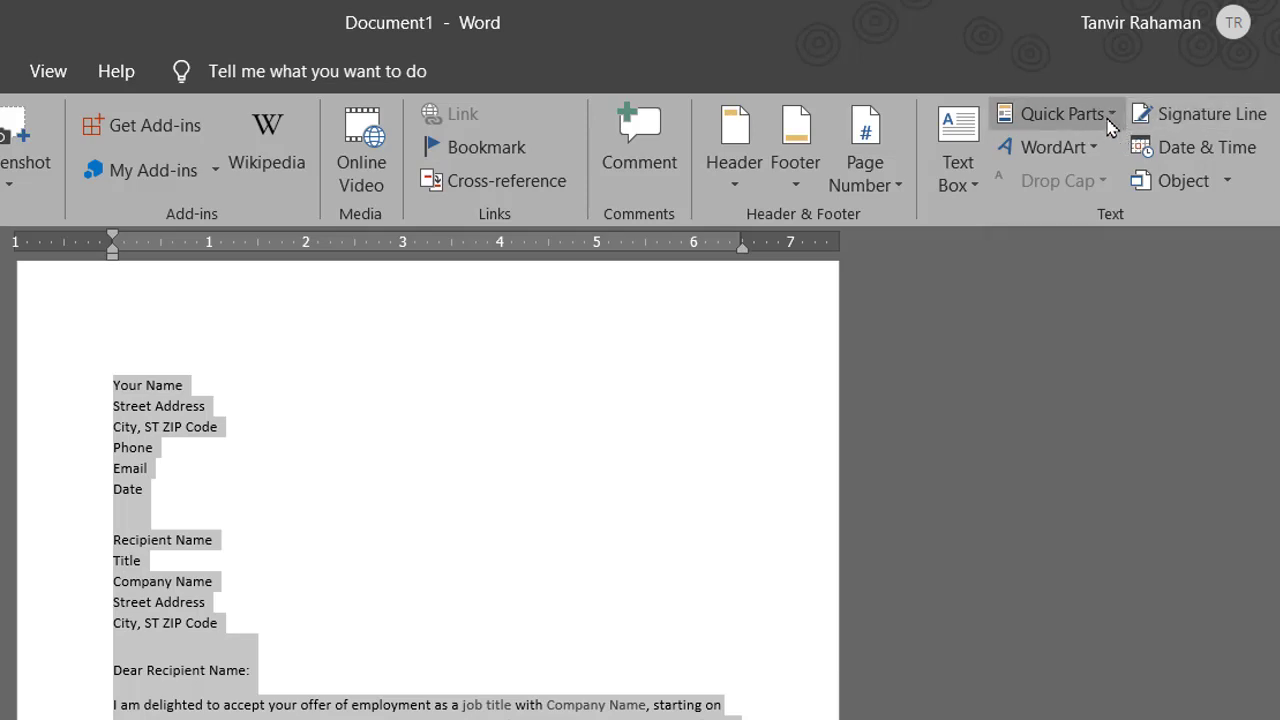
pyautogui.click(1106, 115)
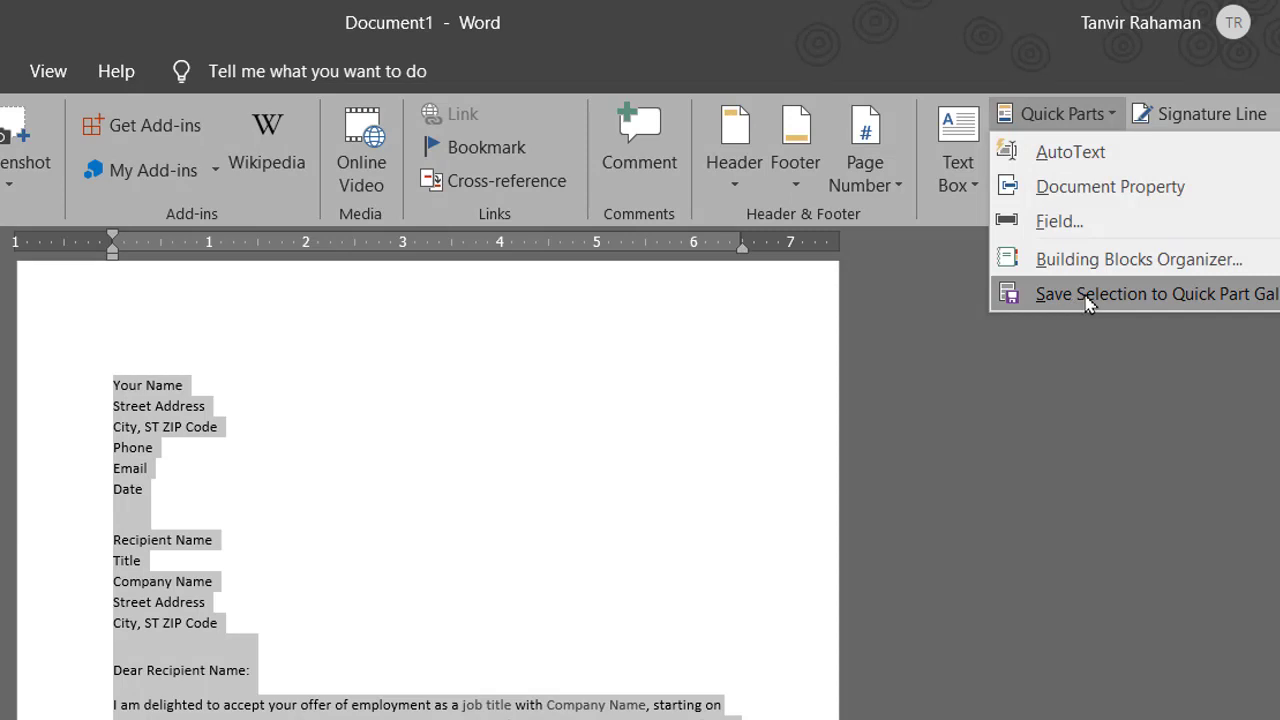
# Save the selection as a building block named 'offer' in the Quick Parts gallery
pyautogui.click(1152, 298)
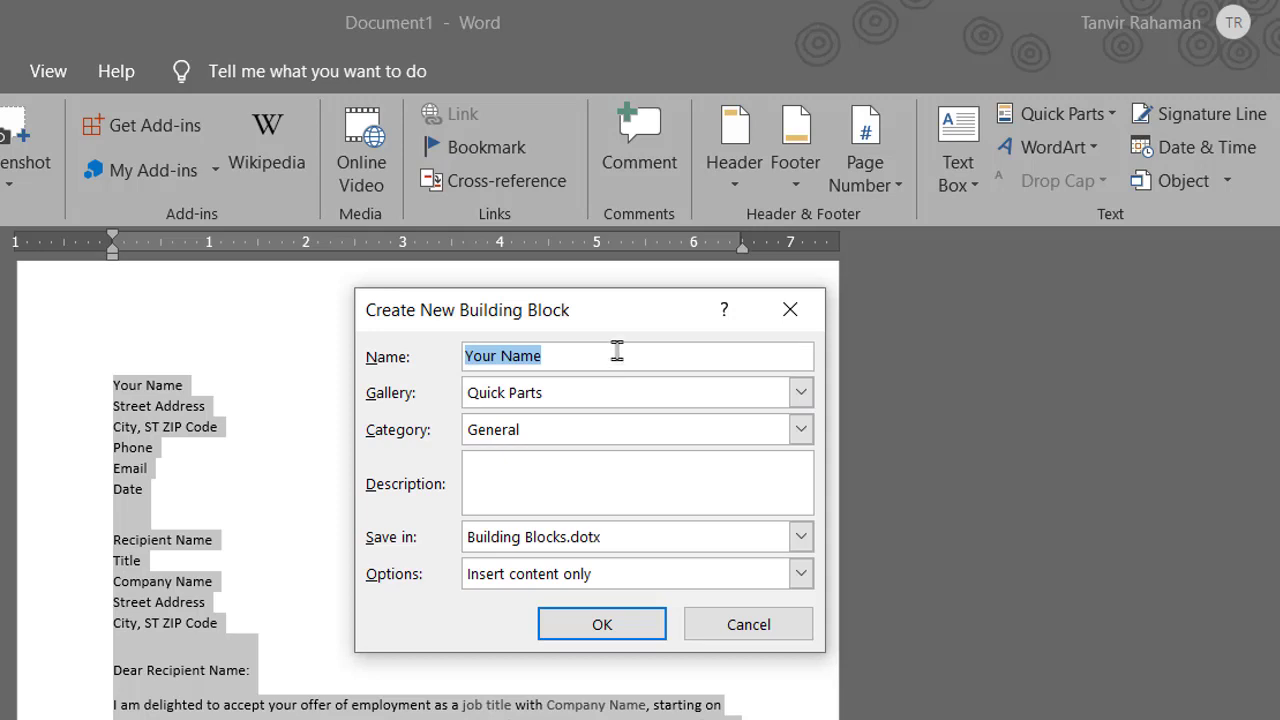
pyautogui.write('offer')
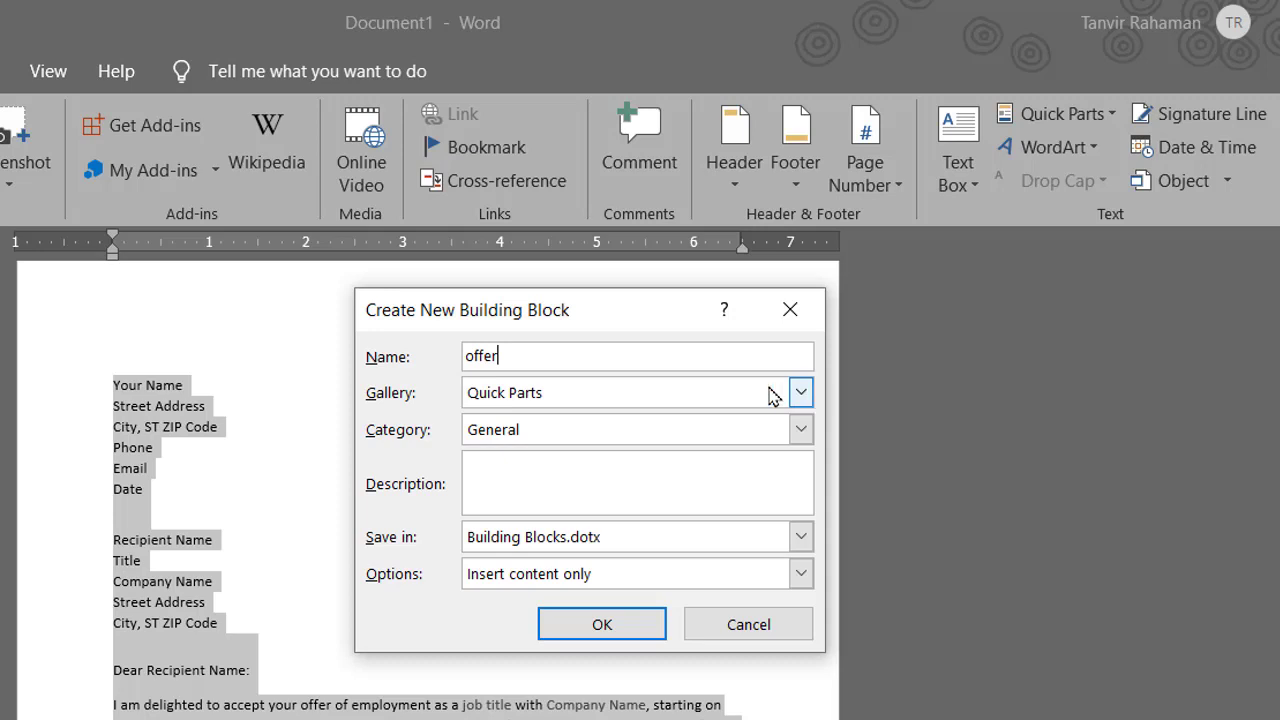
pyautogui.click(801, 393)
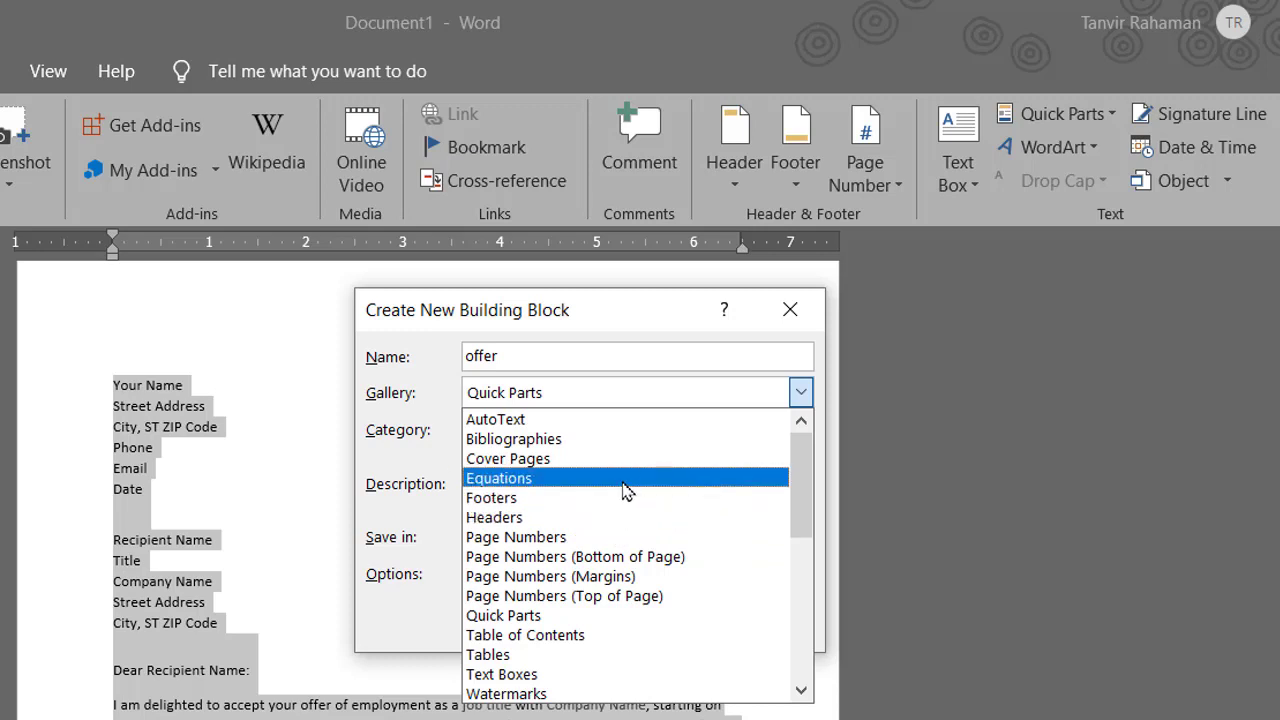
pyautogui.click(675, 394)
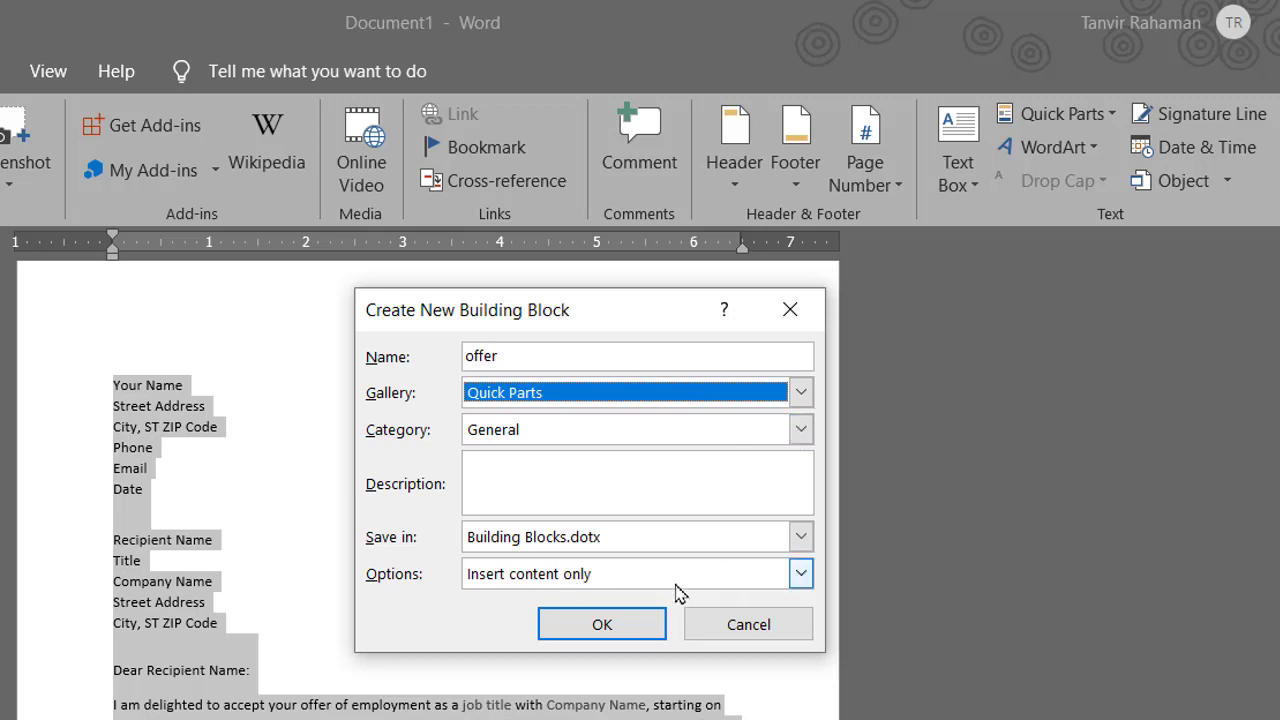
pyautogui.click(601, 630)
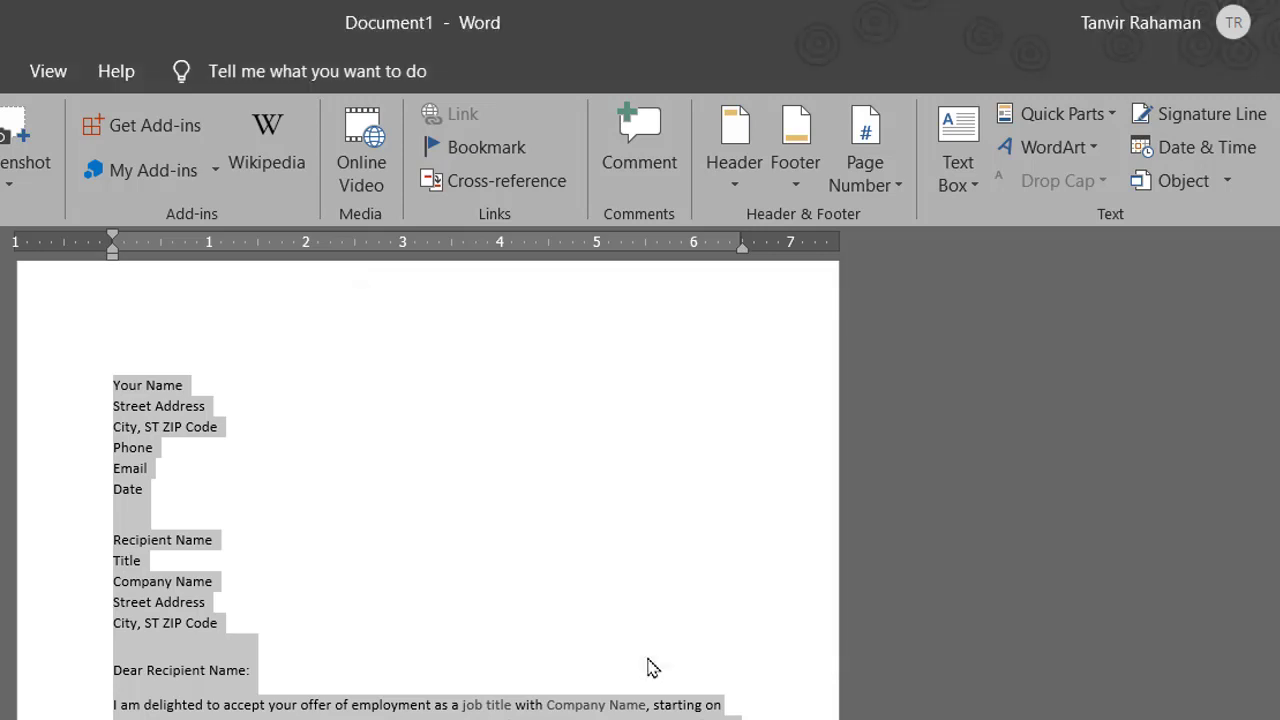
# Show the Quick Parts gallery to confirm the 'offer' entry under General
pyautogui.scroll(1, 648, 668)
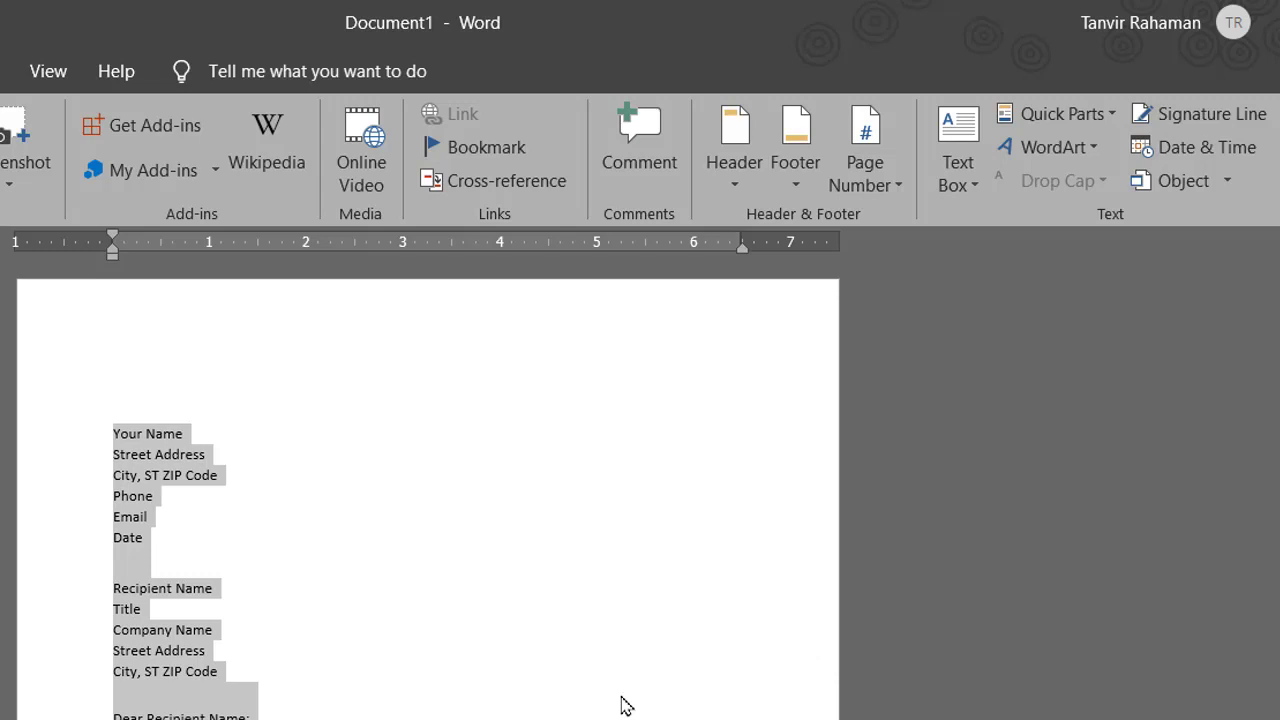
pyautogui.click(1058, 116)
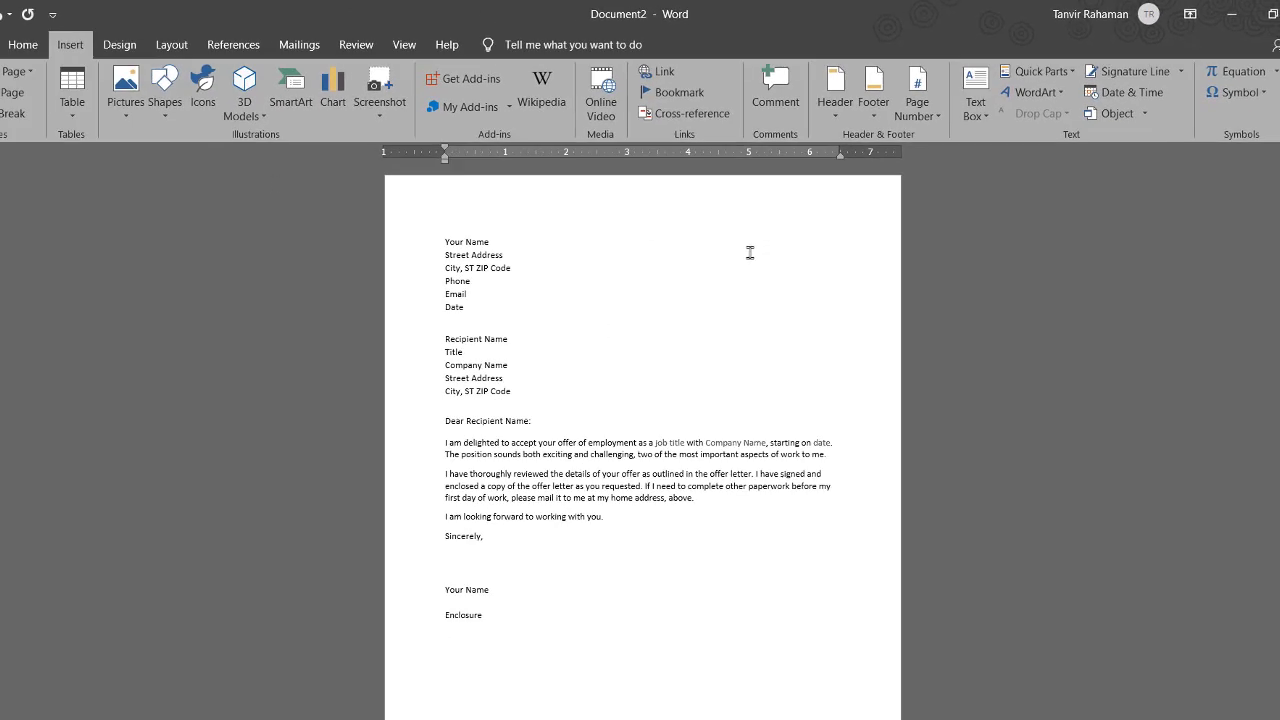
# Save the letter as 'offer.docx' in the Excel & Word folder
pyautogui.click(5, 44)
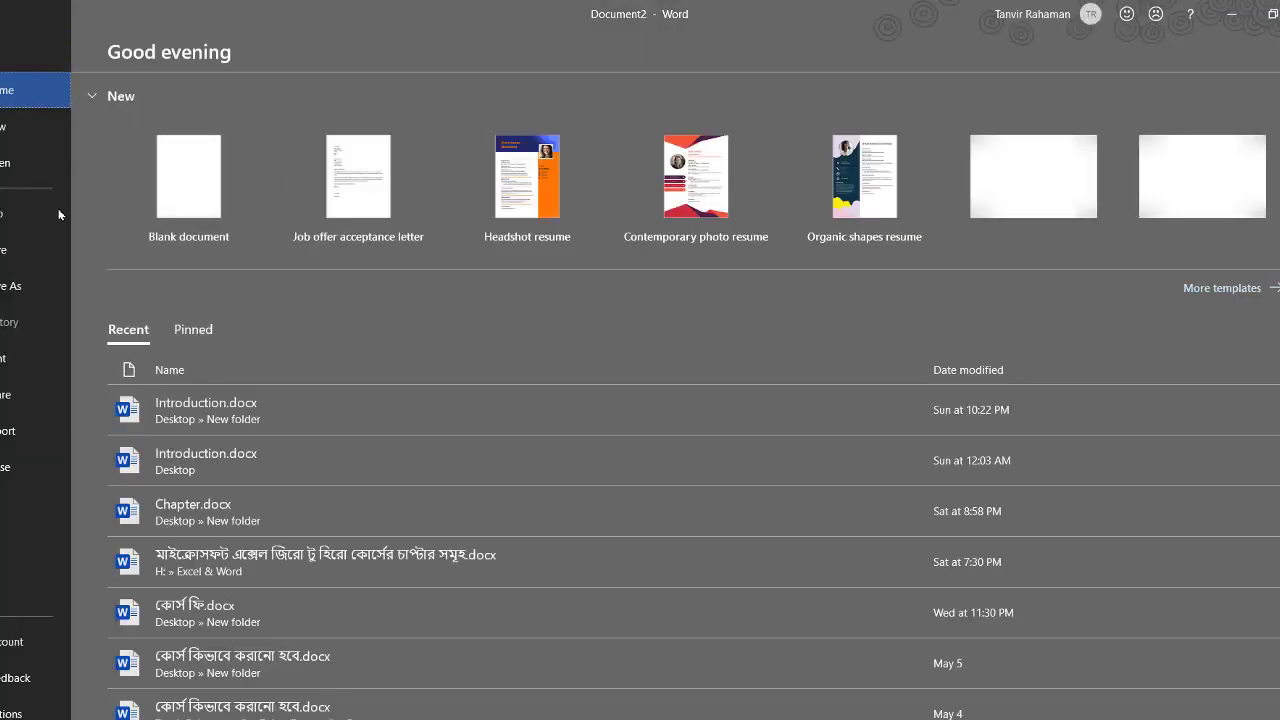
pyautogui.click(30, 285)
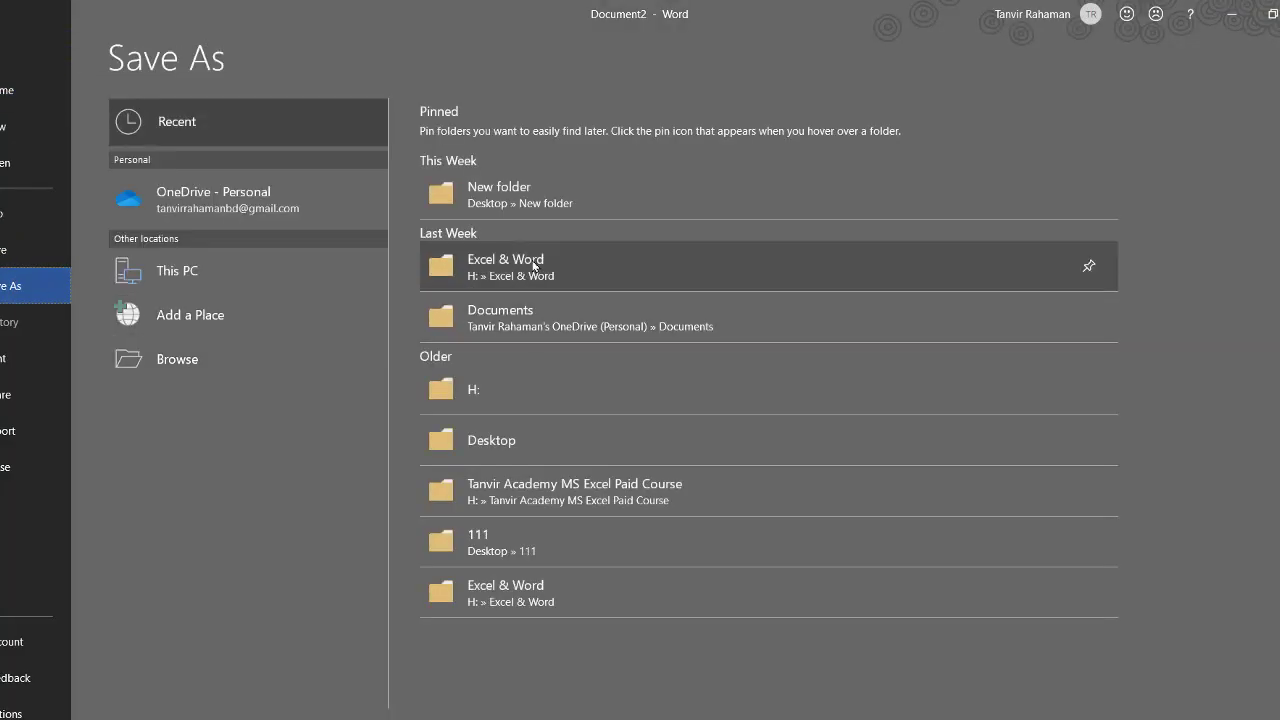
pyautogui.click(526, 272)
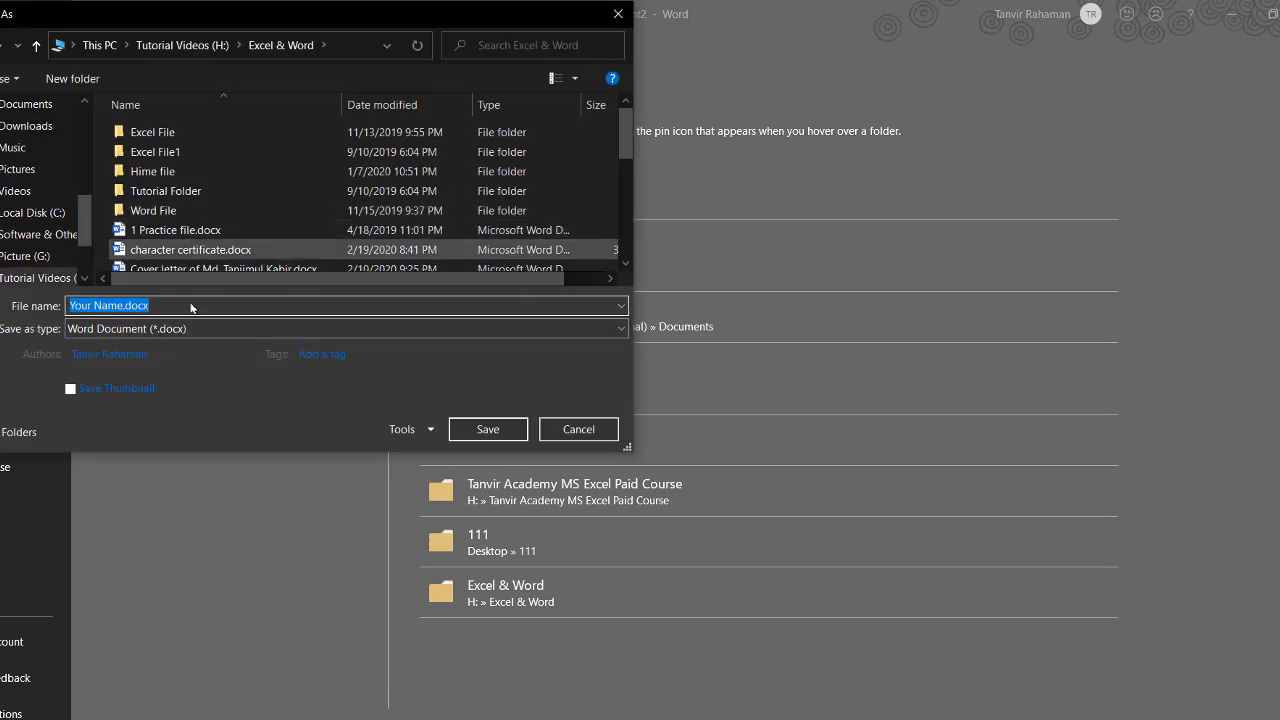
pyautogui.write('cffer')
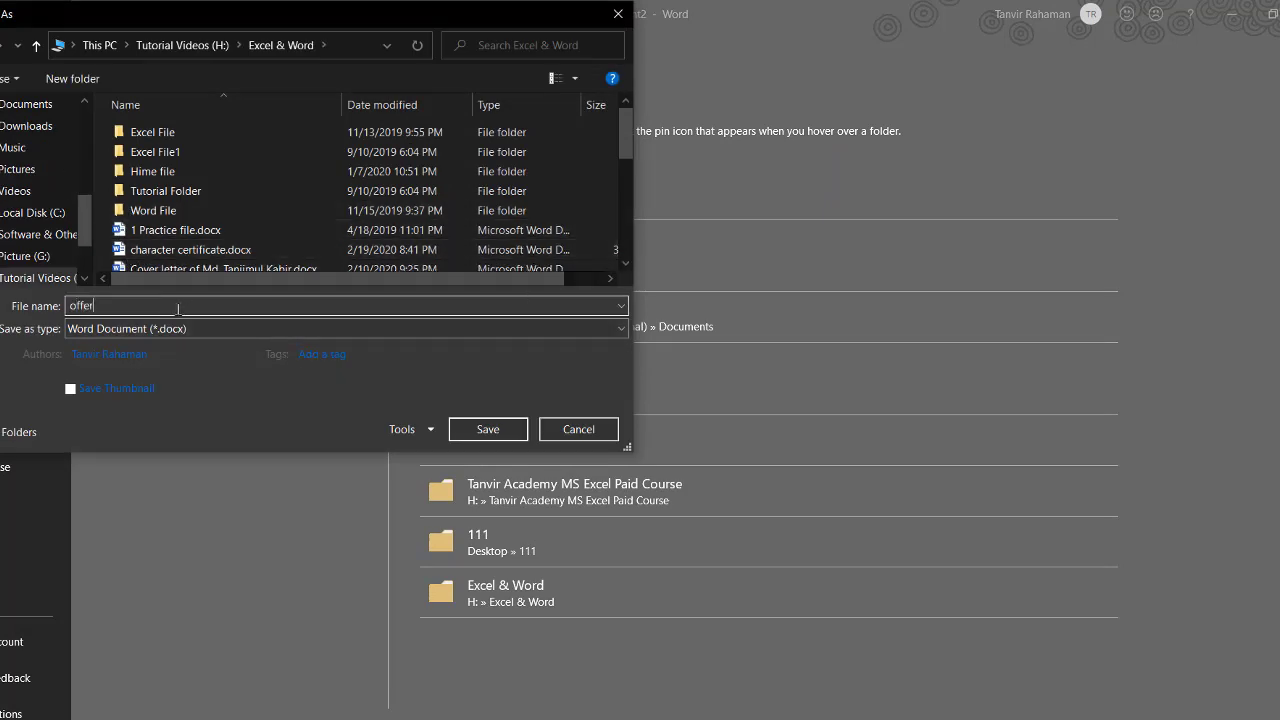
pyautogui.click(487, 429)
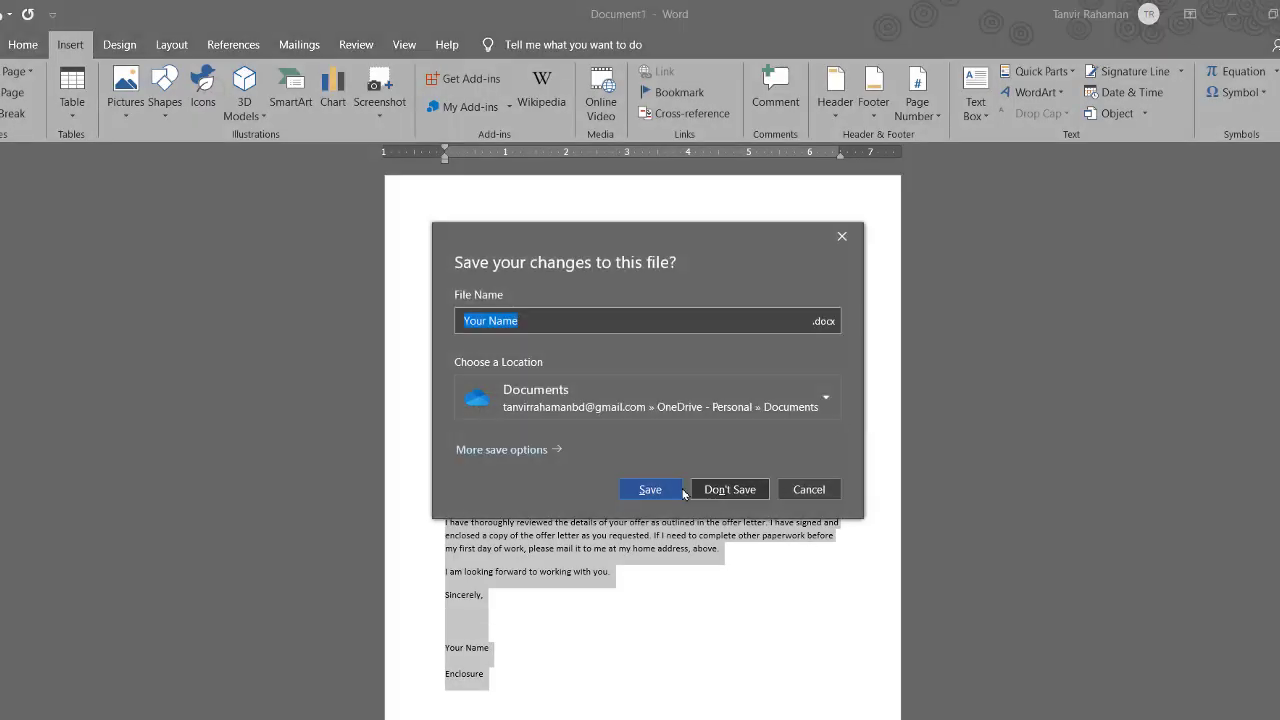
# Exit Word, then relaunch it with a new blank document
pyautogui.click(736, 489)
pyautogui.click(634, 428)
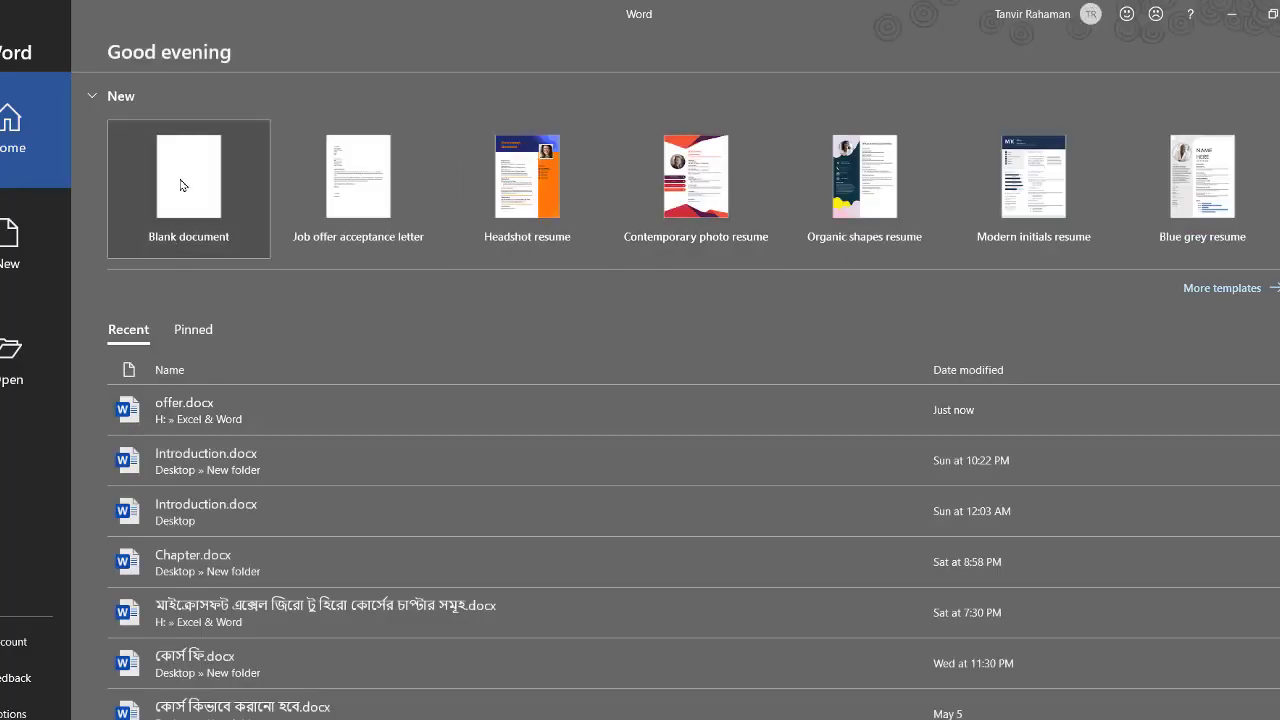
pyautogui.click(184, 184)
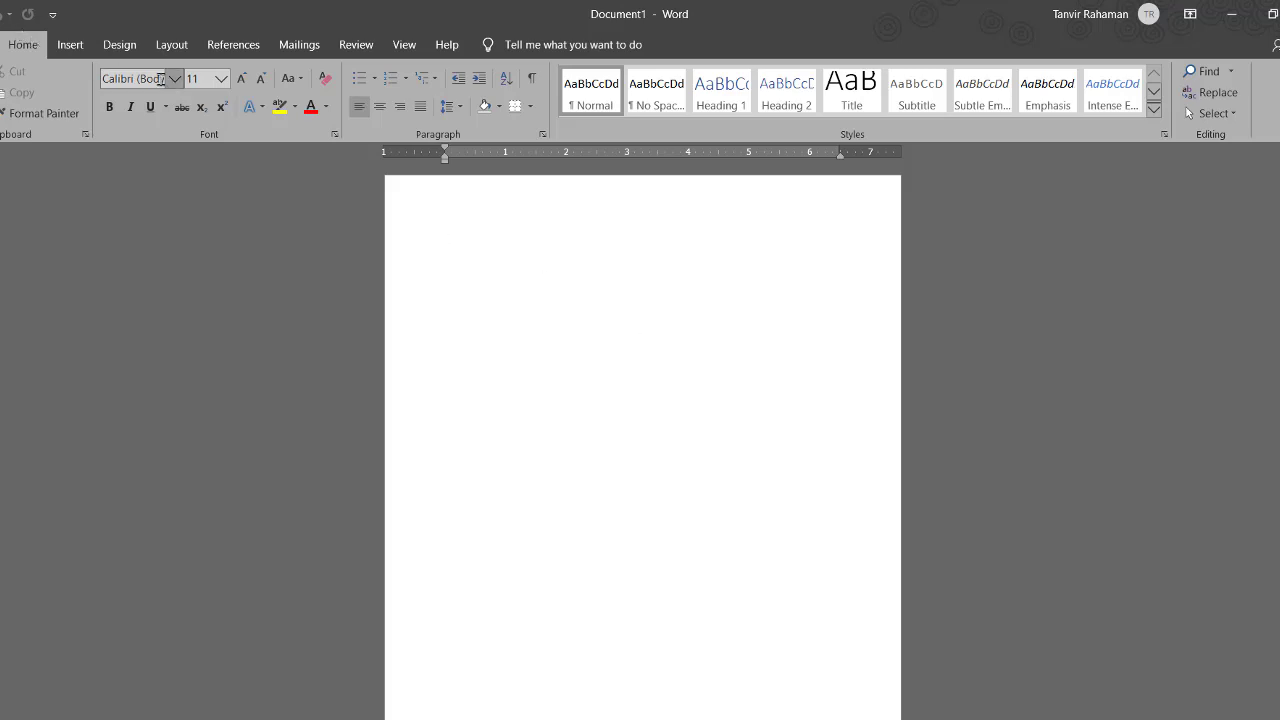
# Insert the 'offer' Quick Part into the blank Document1
pyautogui.click(70, 44)
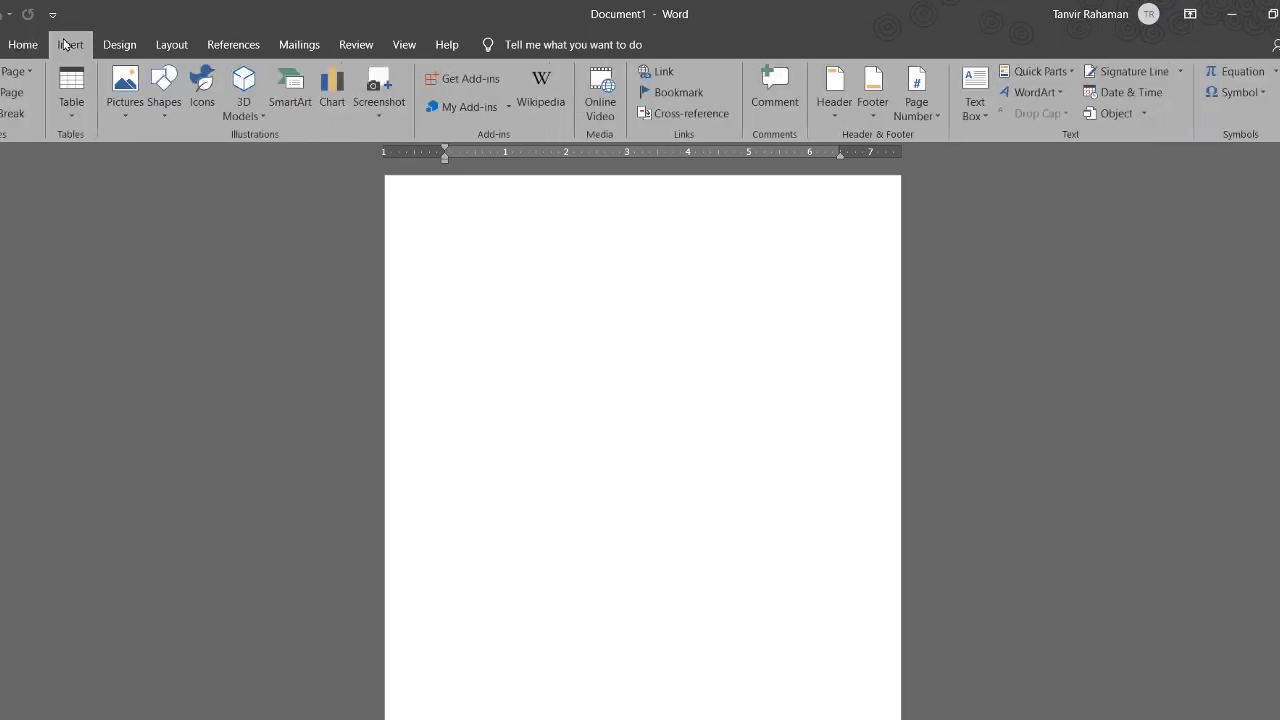
pyautogui.click(1027, 71)
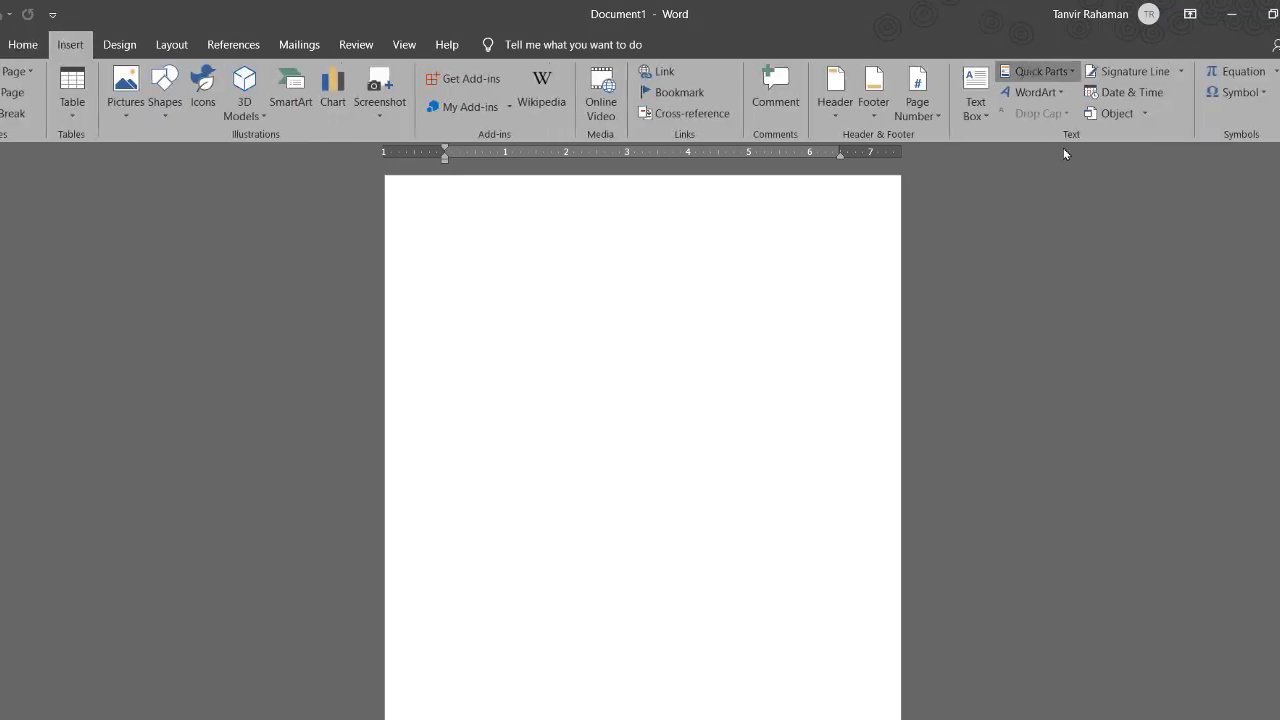
pyautogui.click(1070, 176)
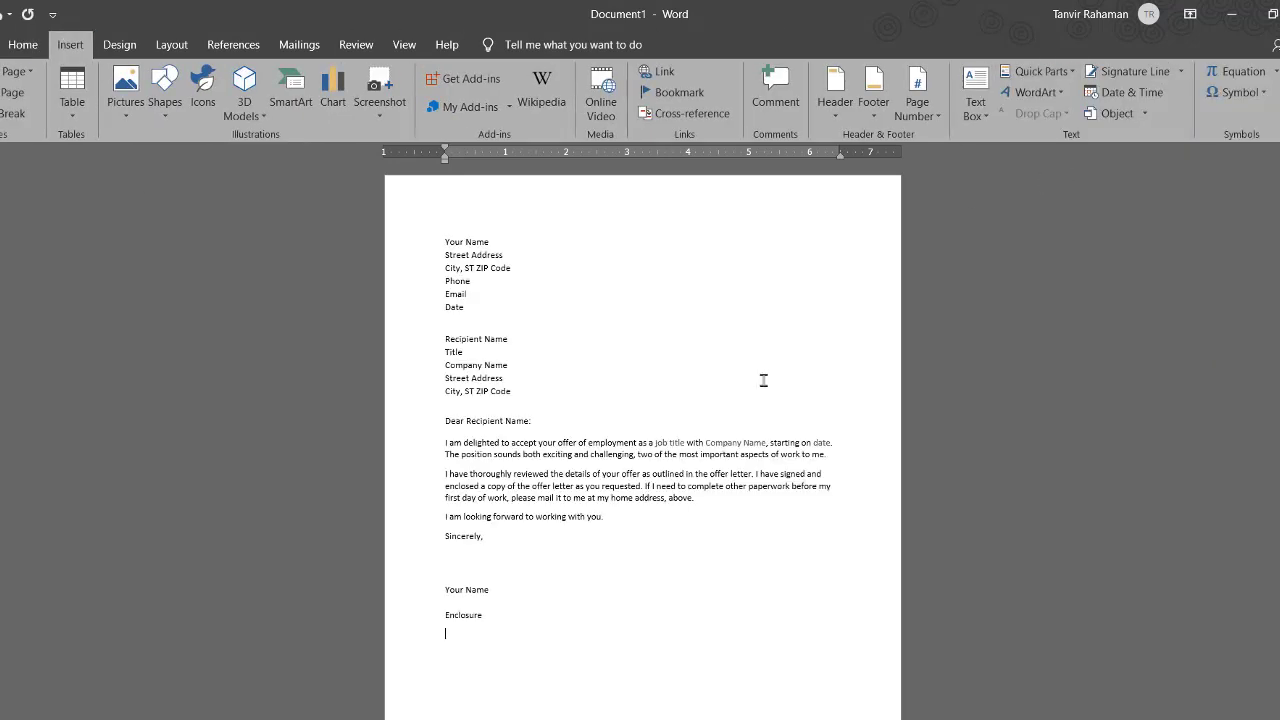